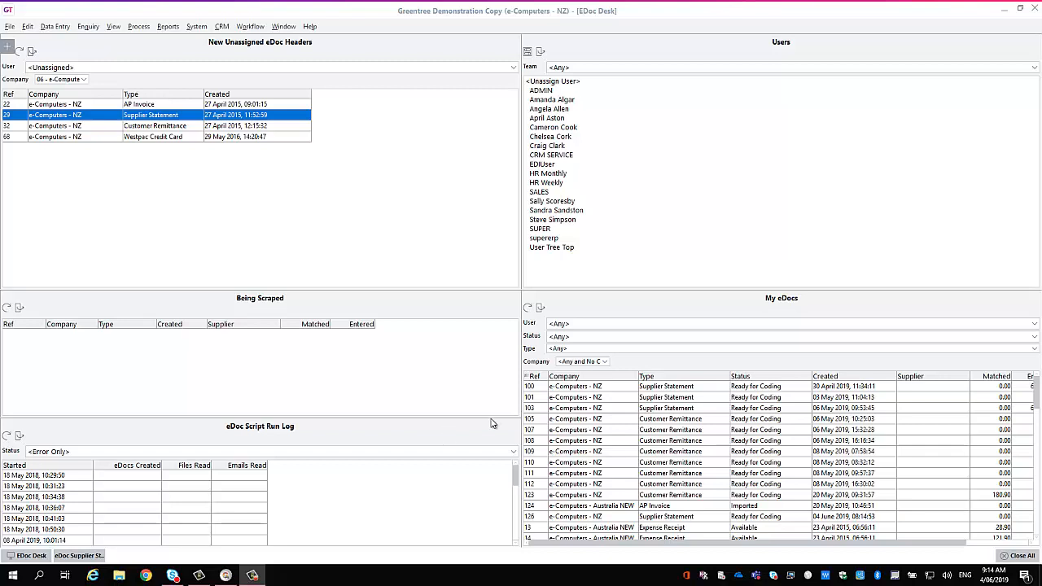
# Open the unassigned supplier statement eDoc 29 in a maximized window and set its supplier to Freehills Toyota.
pyautogui.doubleClick(65, 120)
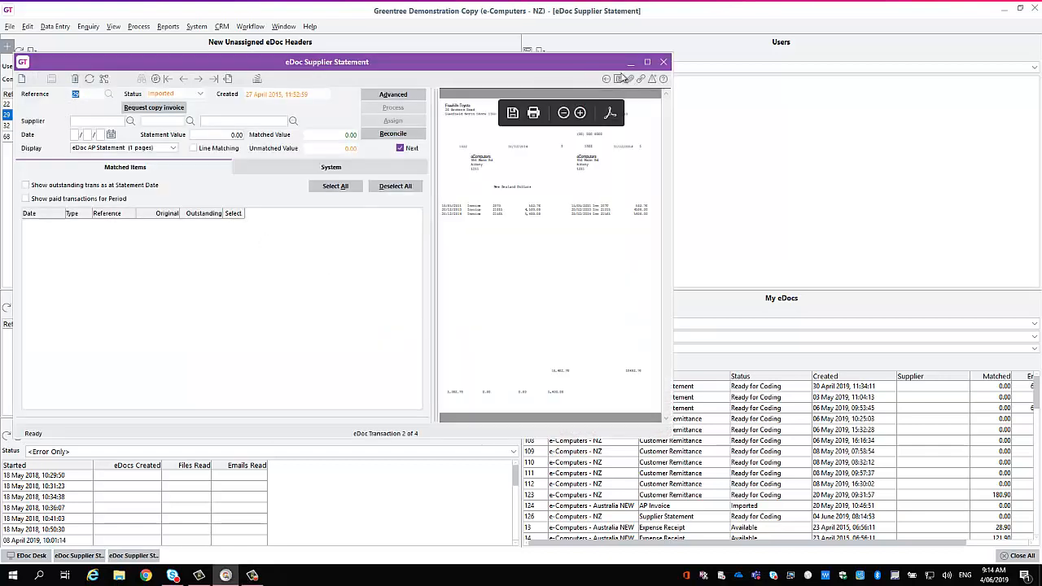
pyautogui.click(647, 62)
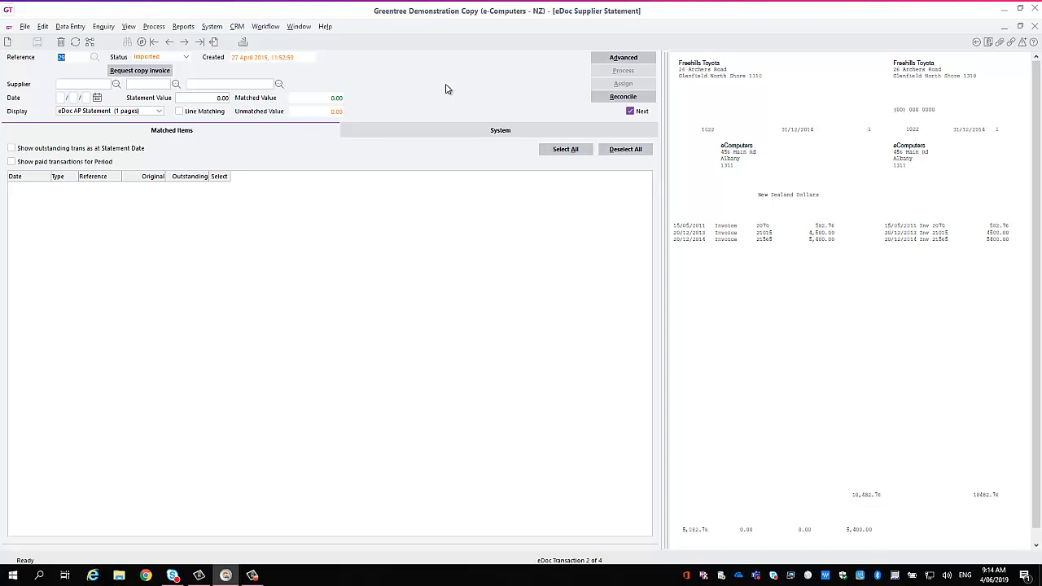
pyautogui.click(85, 84)
pyautogui.click(211, 82)
pyautogui.write('free')
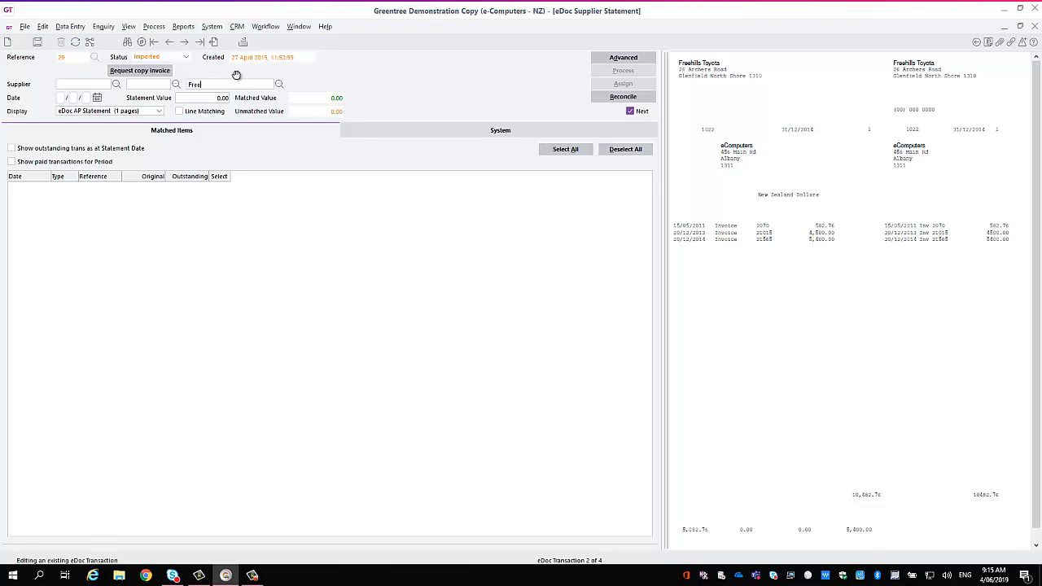
pyautogui.click(279, 85)
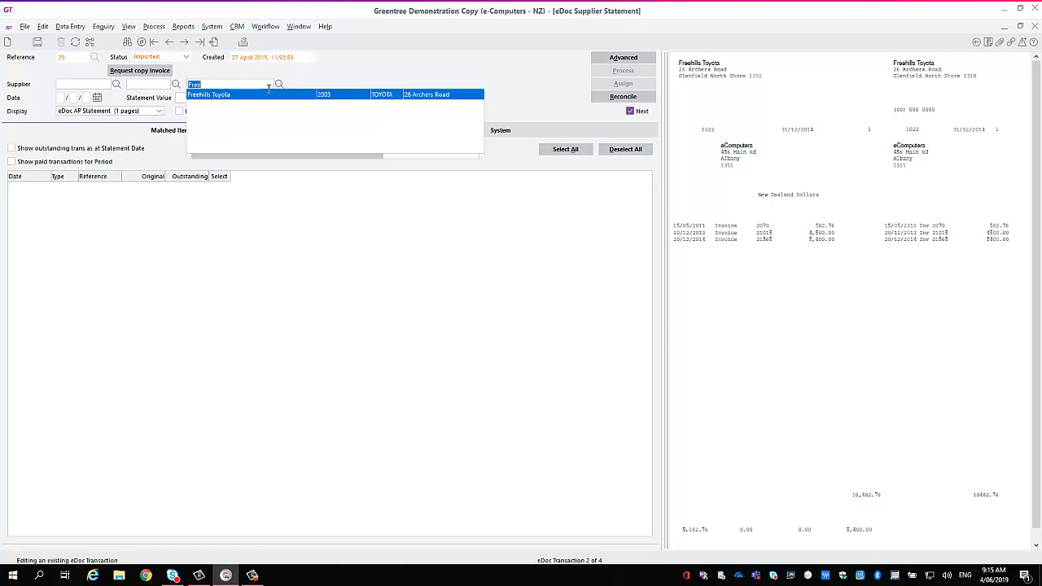
pyautogui.click(251, 97)
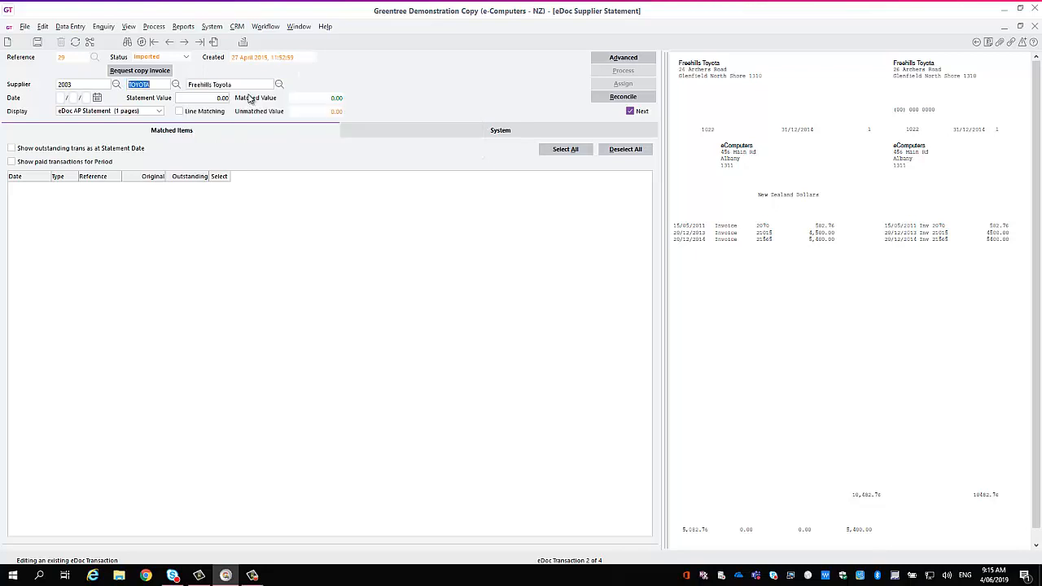
# Set the statement date to 31/05/19 and show only the outstanding transactions as at the statement date.
pyautogui.click(96, 98)
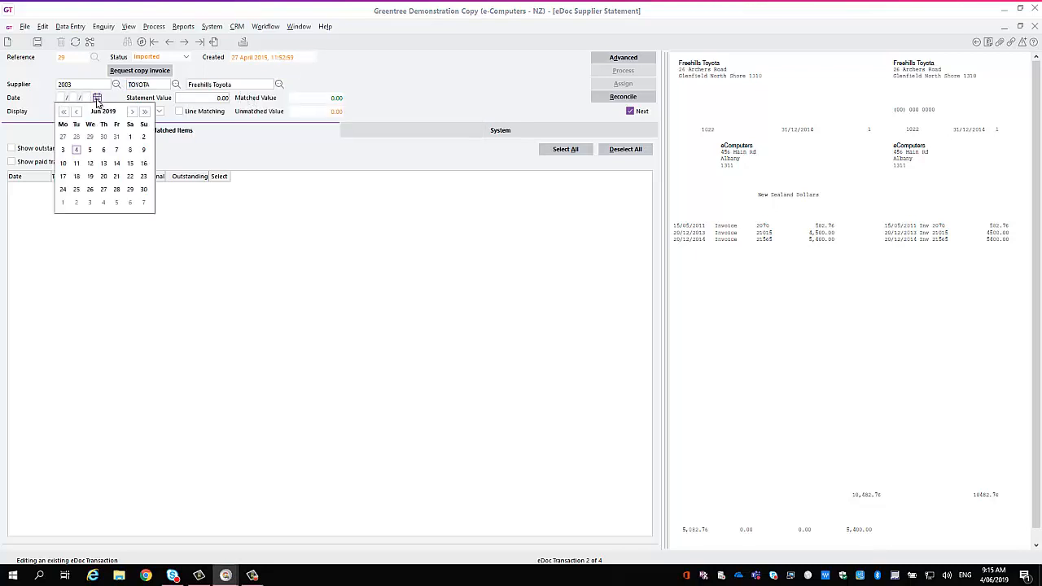
pyautogui.click(116, 138)
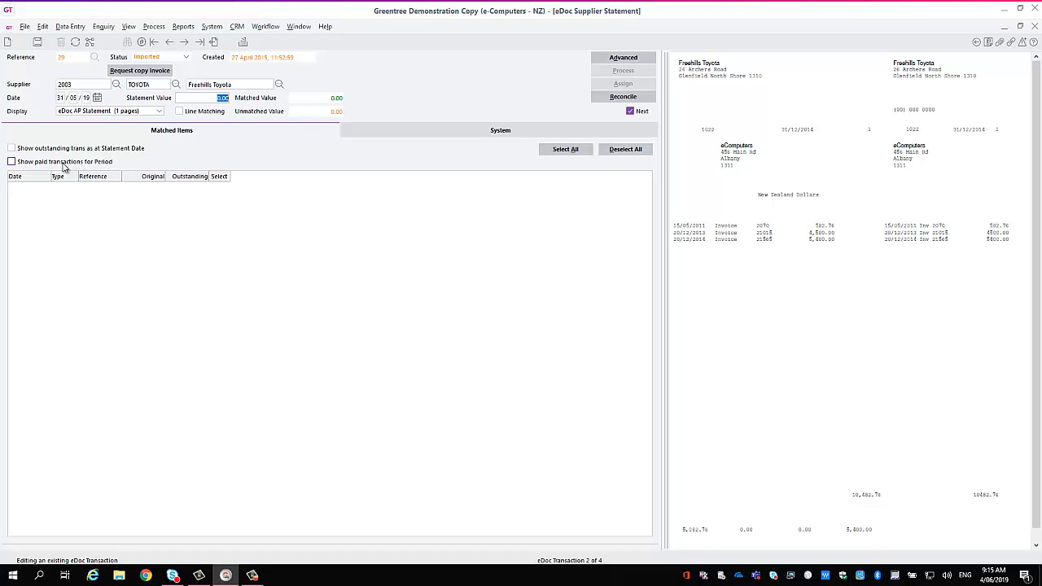
pyautogui.click(62, 150)
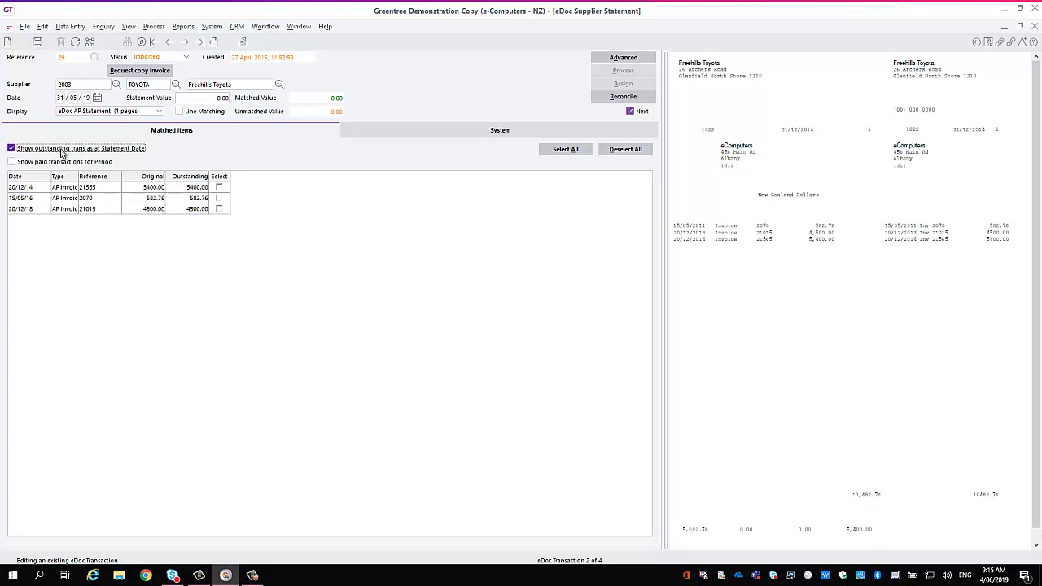
pyautogui.click(64, 162)
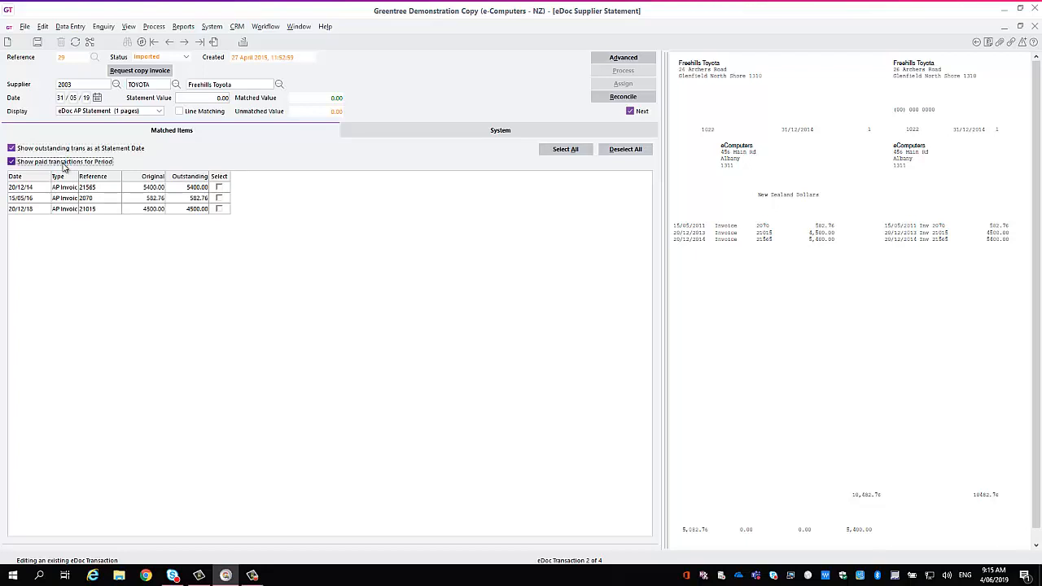
pyautogui.click(65, 163)
# Set the statement value to 10482.76 and decline automatic selection of all transactions.
pyautogui.click(205, 96)
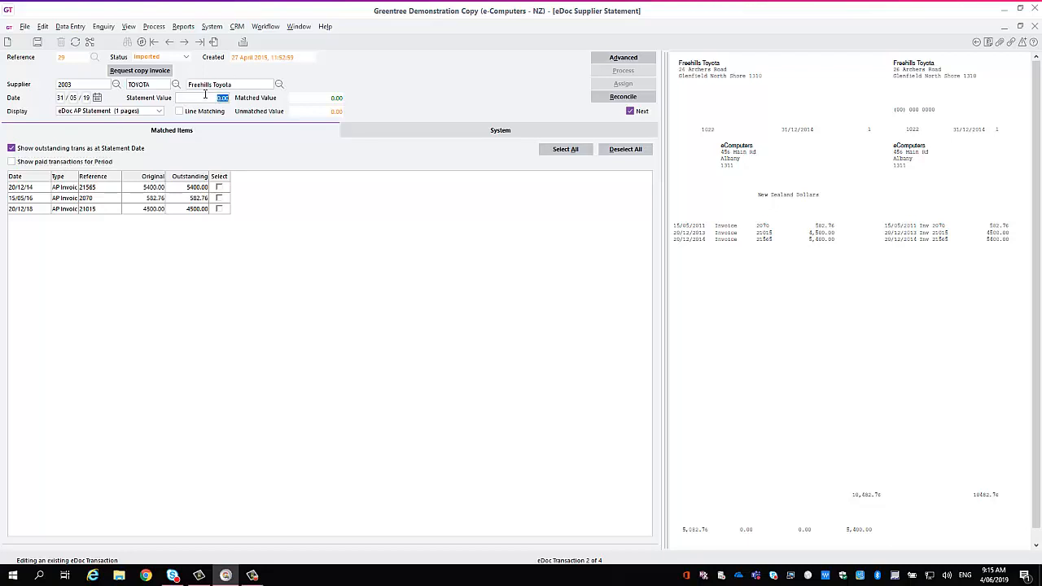
pyautogui.write('10482.76')
pyautogui.press('Tab')
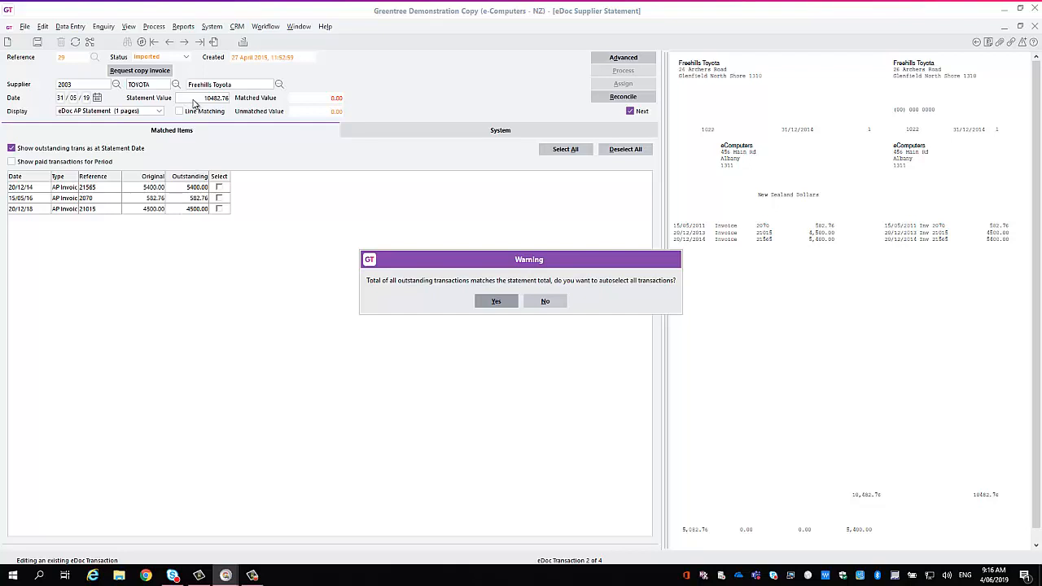
pyautogui.click(556, 303)
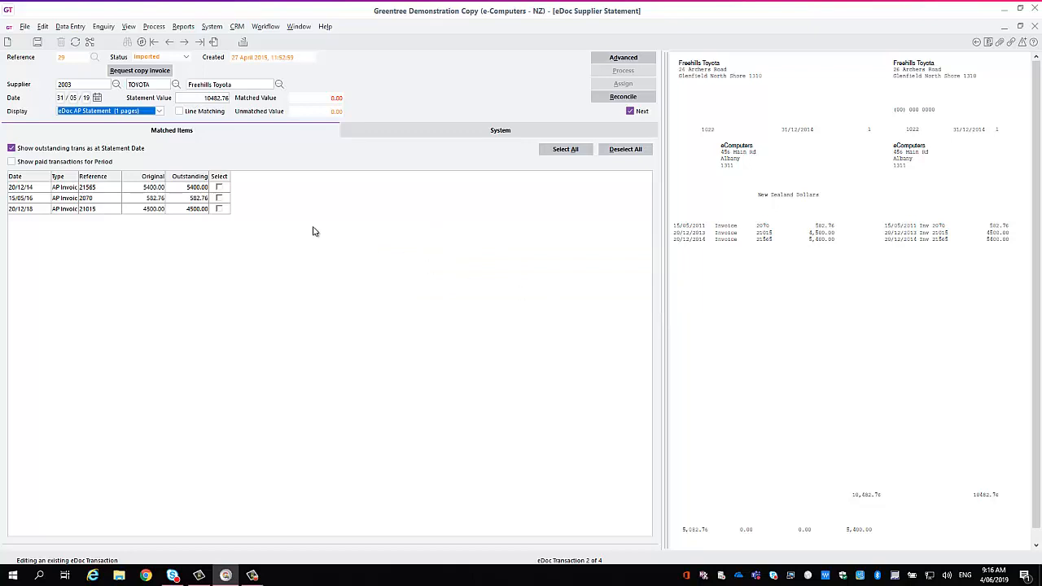
# Select the outstanding AP invoices 21565, 2070 and 21015 as matched items.
pyautogui.click(220, 188)
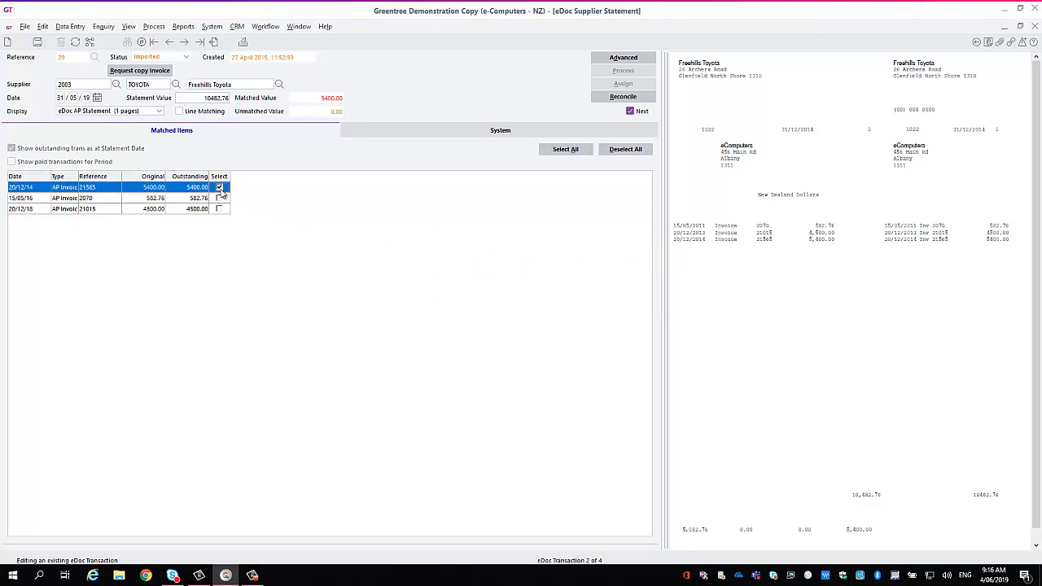
pyautogui.click(220, 199)
pyautogui.click(220, 209)
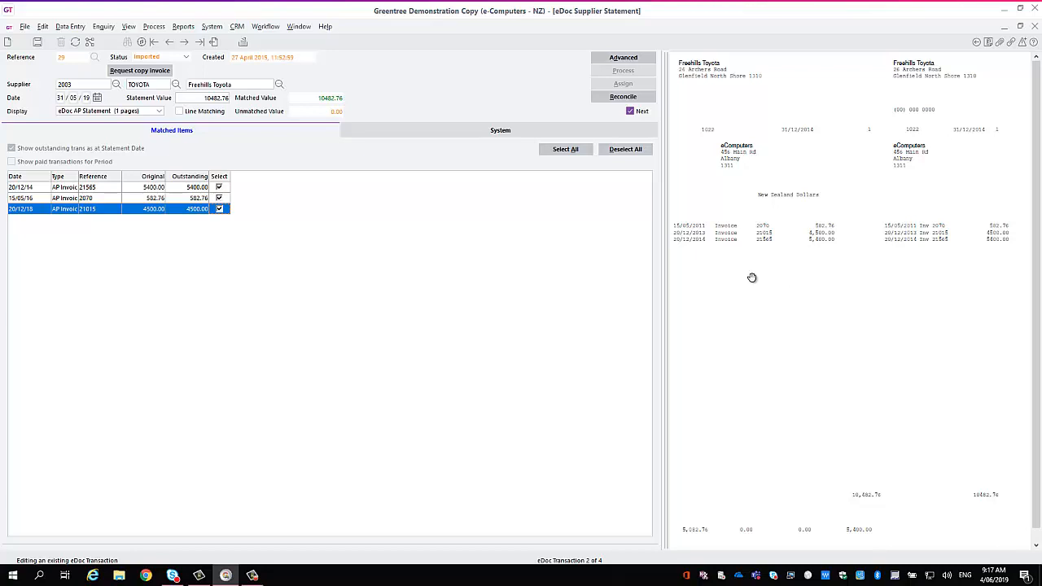
# Draft a copy-invoice request email reading "Hi there, Please Supply a copy of Invoice 1234" and widen the attachment list's columns.
pyautogui.click(140, 72)
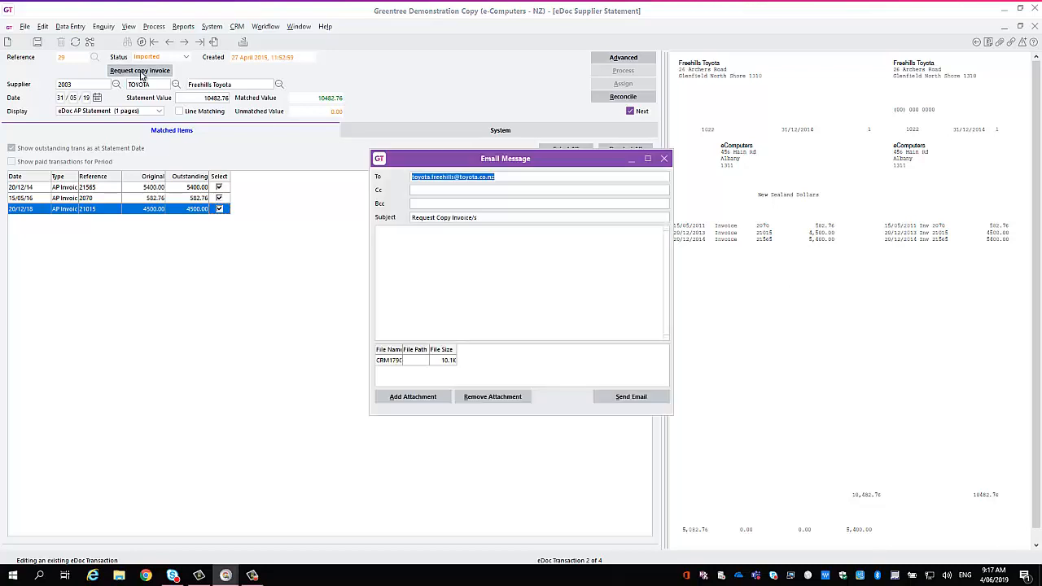
pyautogui.click(519, 178)
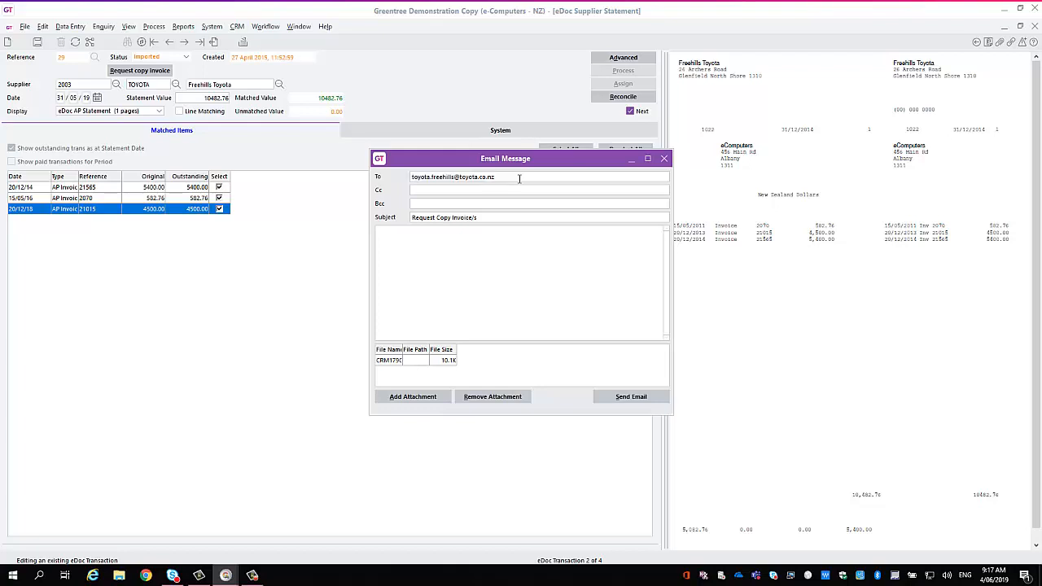
pyautogui.click(506, 191)
pyautogui.write('Plea')
pyautogui.press('BackSpace')
pyautogui.press('BackSpace')
pyautogui.press('BackSpace')
pyautogui.write('Hi there,  ')
pyautogui.write('Please Supp')
pyautogui.write('ly a copy')
pyautogui.write(' of Invoice 1234')
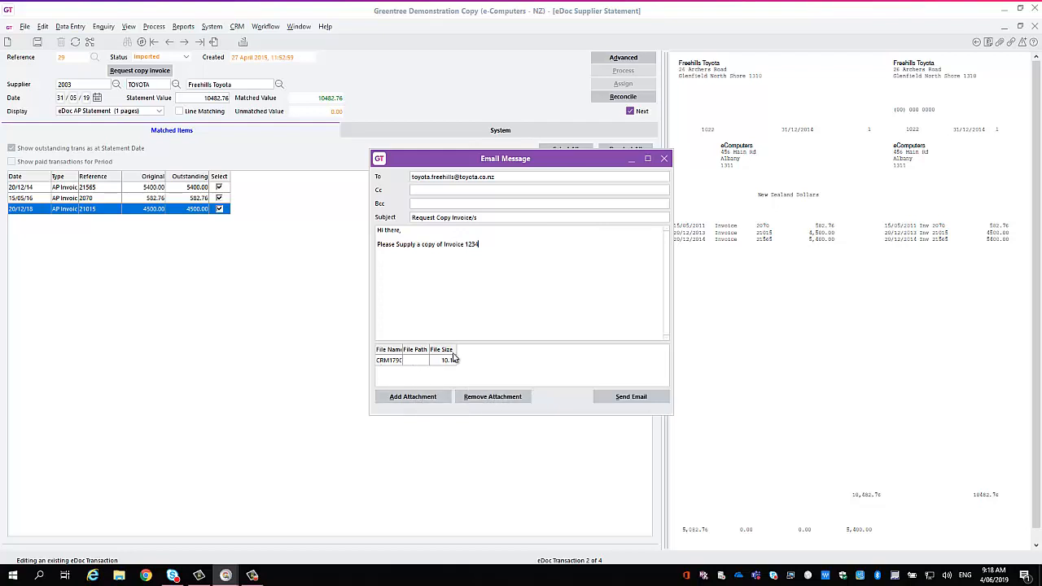
pyautogui.moveTo(457, 355); pyautogui.dragTo(519, 359)
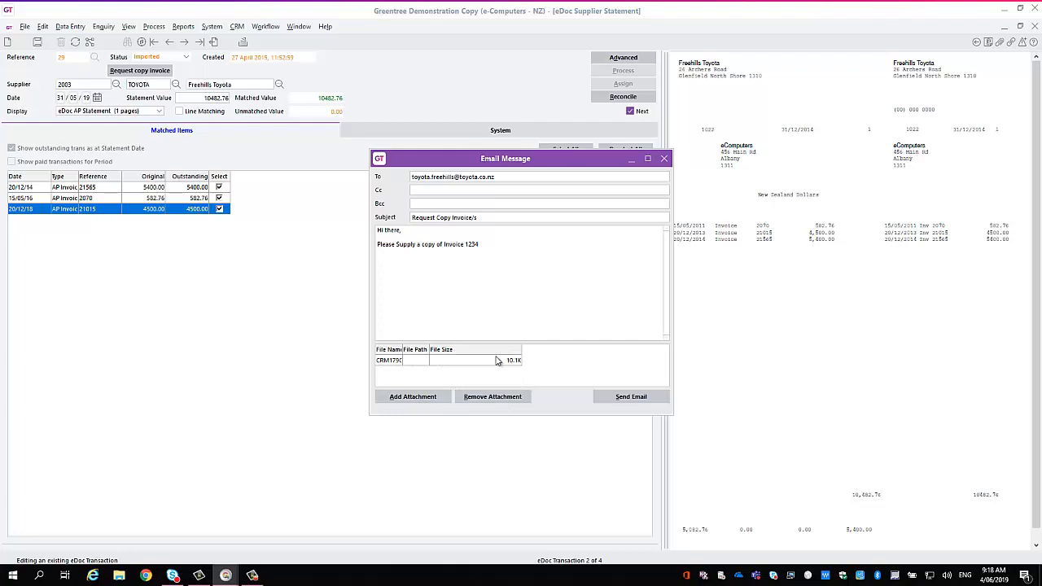
pyautogui.moveTo(401, 350); pyautogui.dragTo(415, 353)
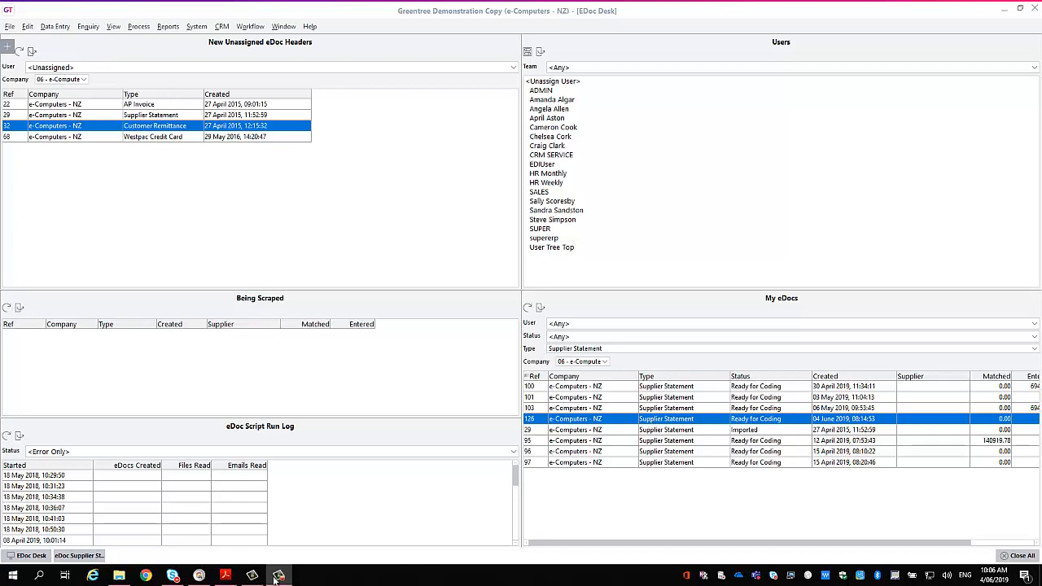
# View the Statement_Email PDF in Adobe Acrobat Reader, and open supplier statement eDoc 126 in a maximized Greentree window.
pyautogui.click(227, 577)
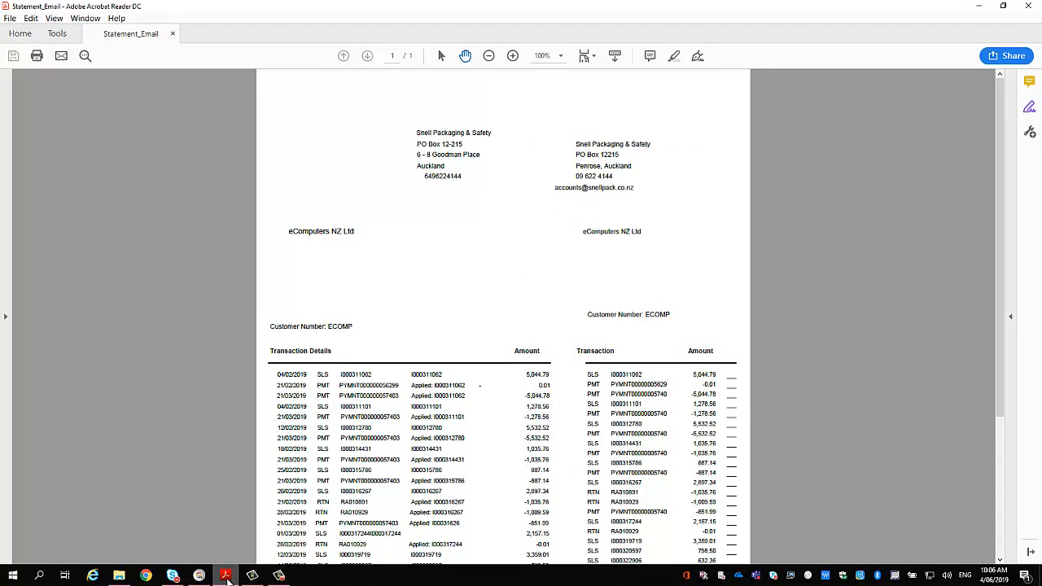
pyautogui.click(978, 9)
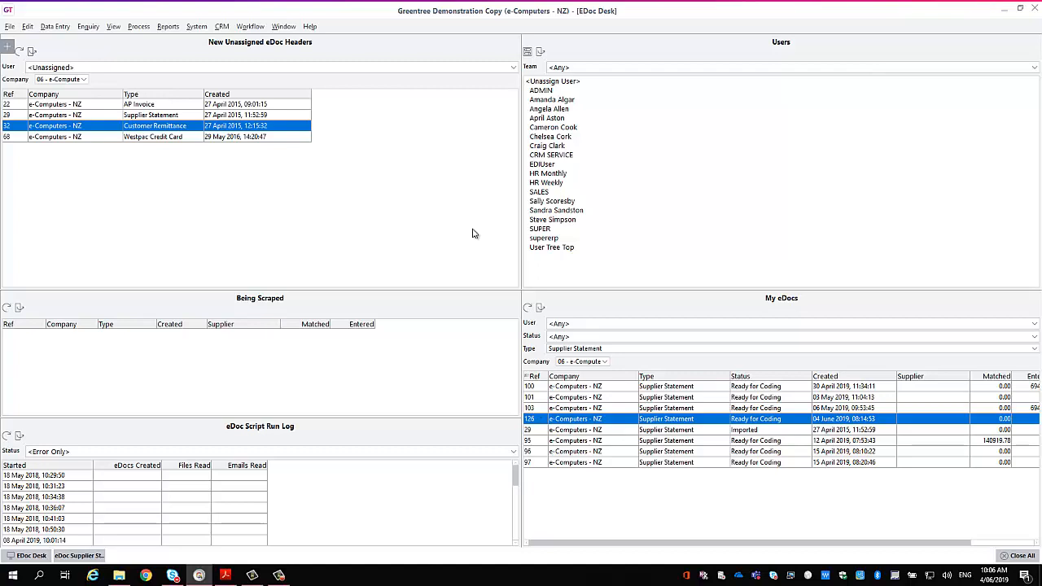
pyautogui.doubleClick(533, 419)
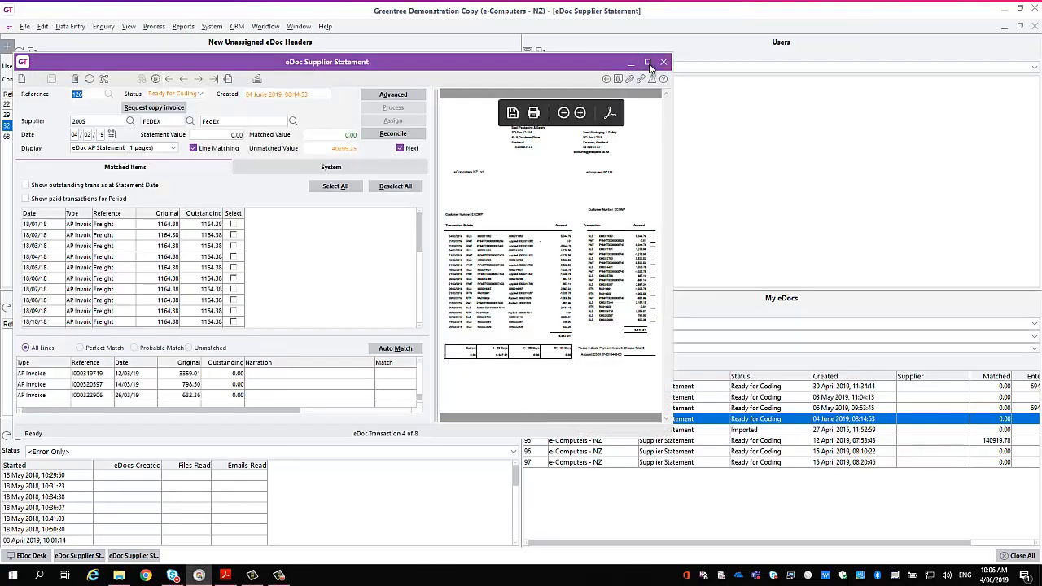
pyautogui.click(648, 63)
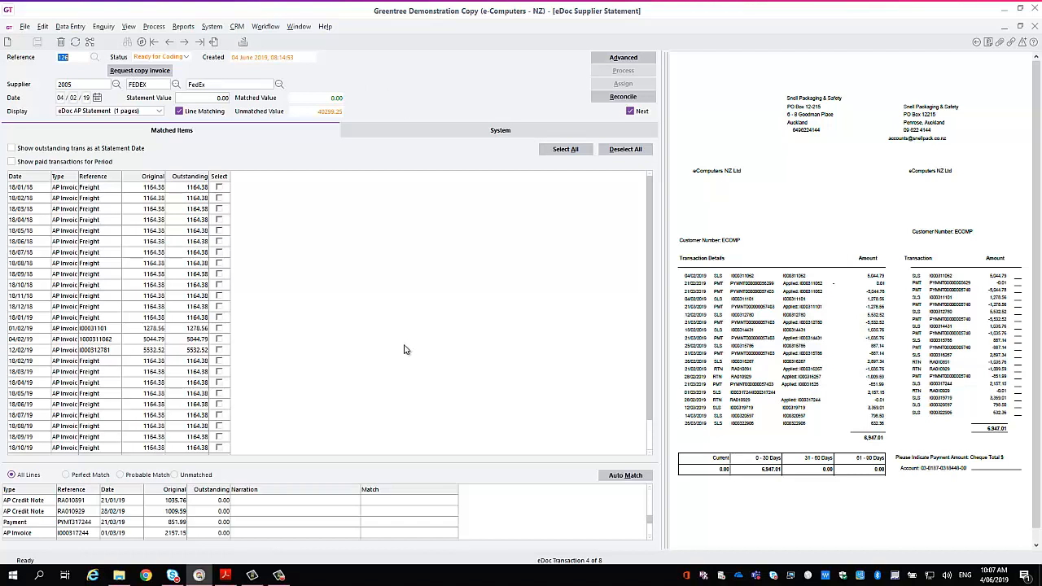
# Enlarge the statement lines area and auto-match its lines against the supplier's transactions.
pyautogui.moveTo(415, 463); pyautogui.dragTo(418, 391)
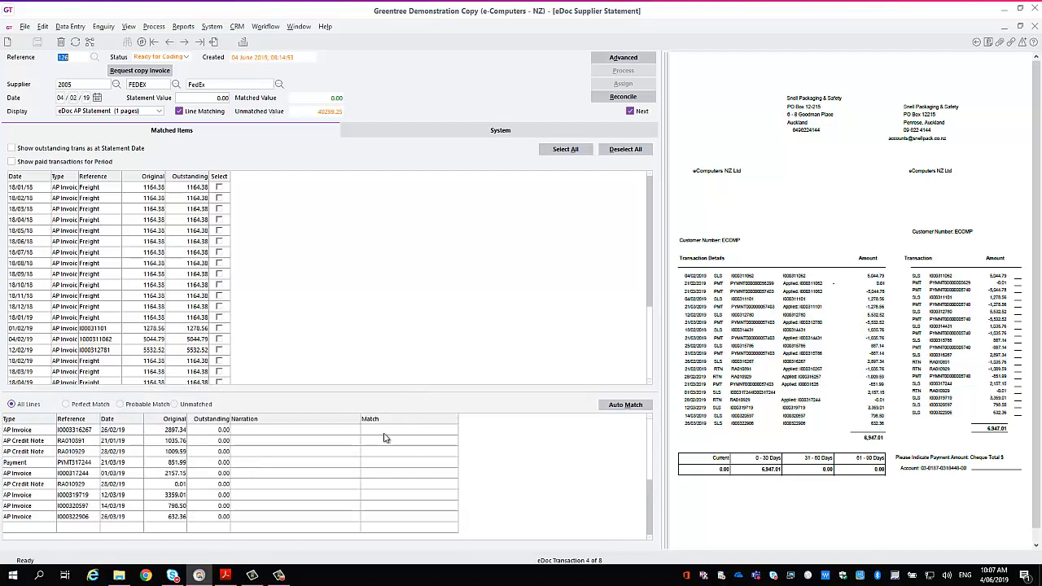
pyautogui.moveTo(649, 511); pyautogui.dragTo(652, 449)
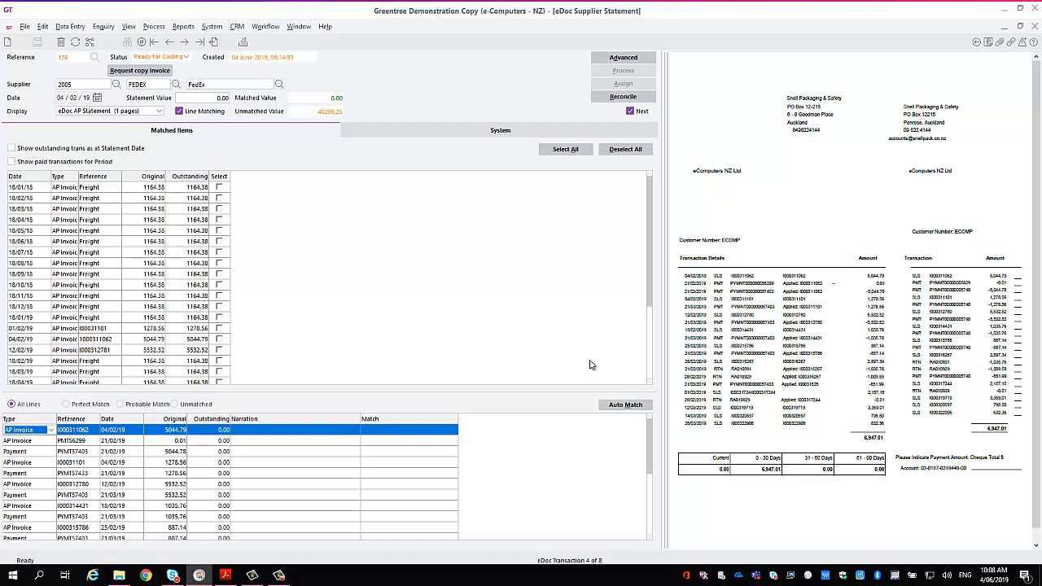
pyautogui.click(627, 409)
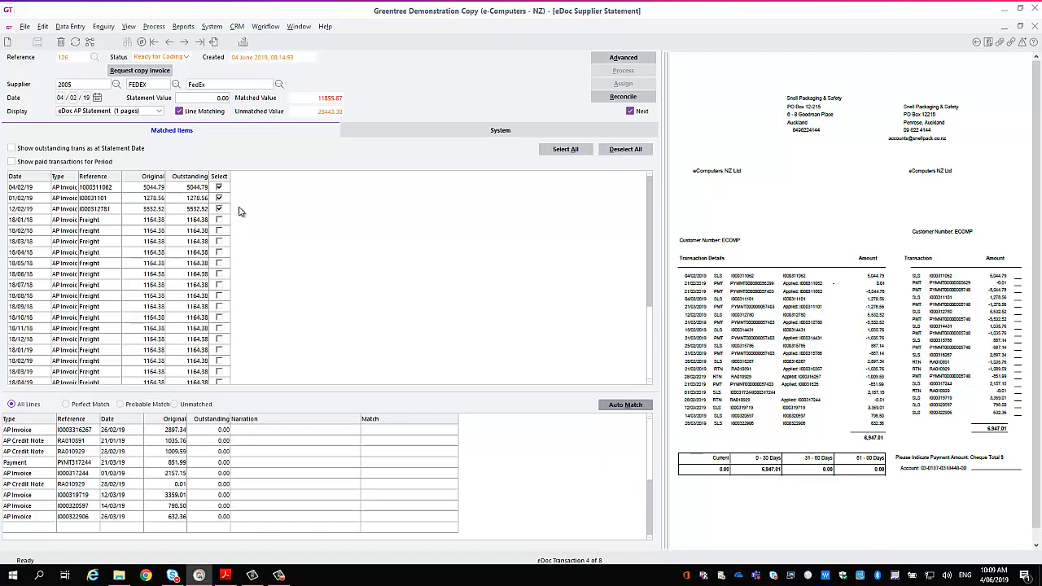
# Check which supplier transactions are matched to statement lines I00031101 and I000312780.
pyautogui.moveTo(651, 499); pyautogui.dragTo(651, 440)
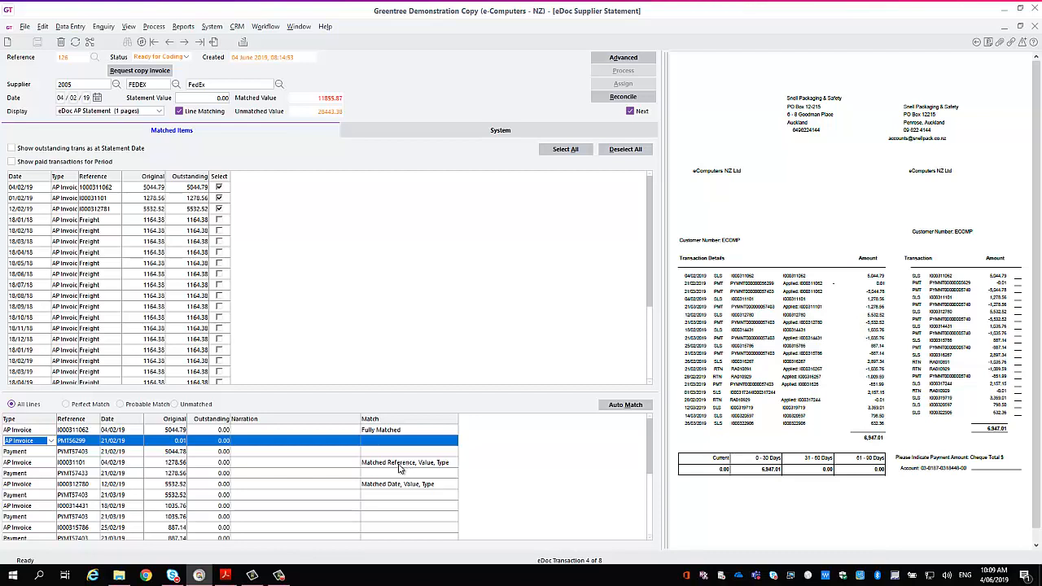
pyautogui.click(399, 464)
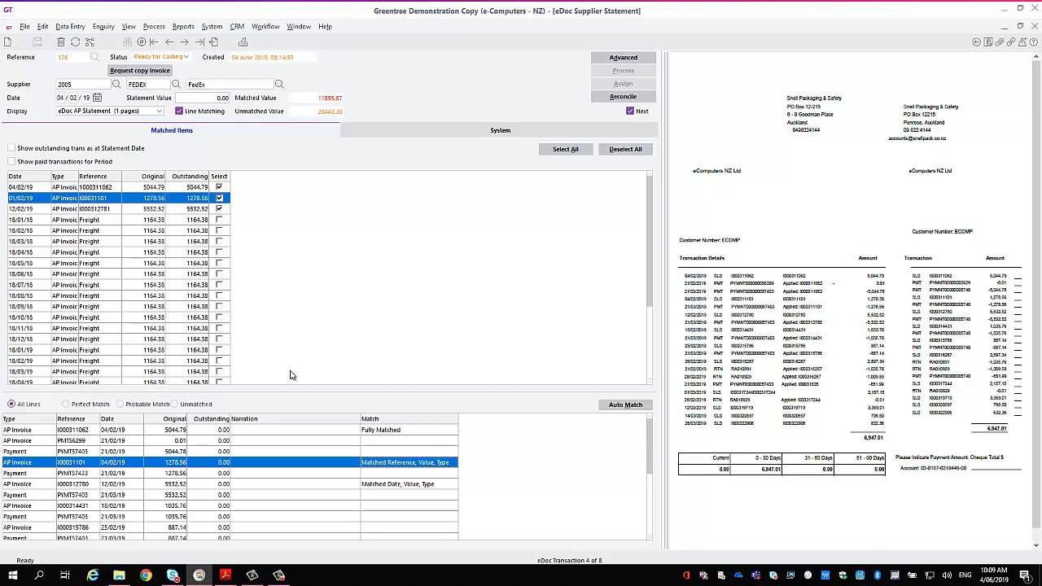
pyautogui.click(412, 486)
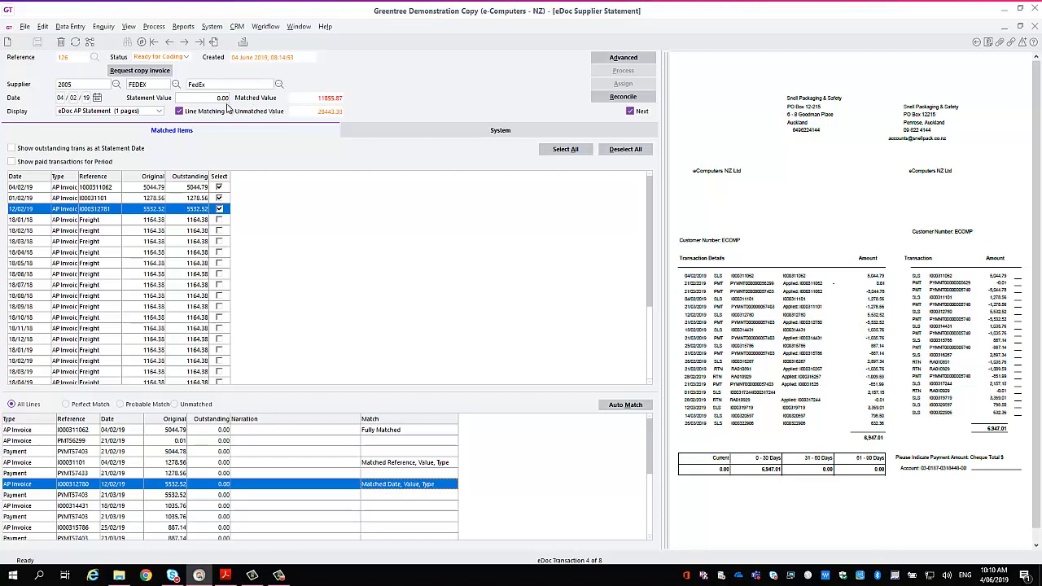
# Set the statement value to 11855.87.
pyautogui.click(198, 99)
pyautogui.write('11')
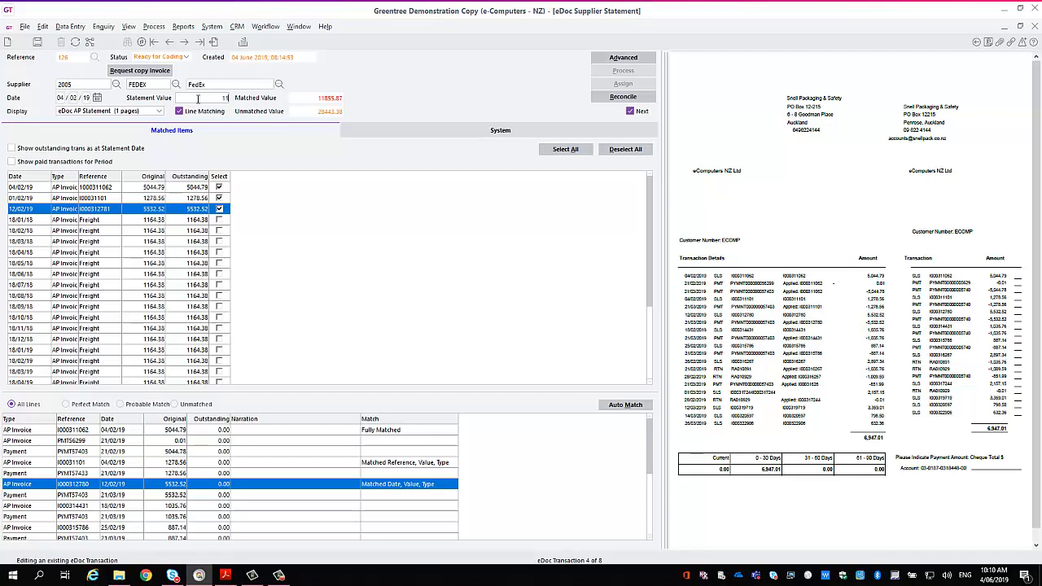
pyautogui.write('855.87')
pyautogui.press('Tab')
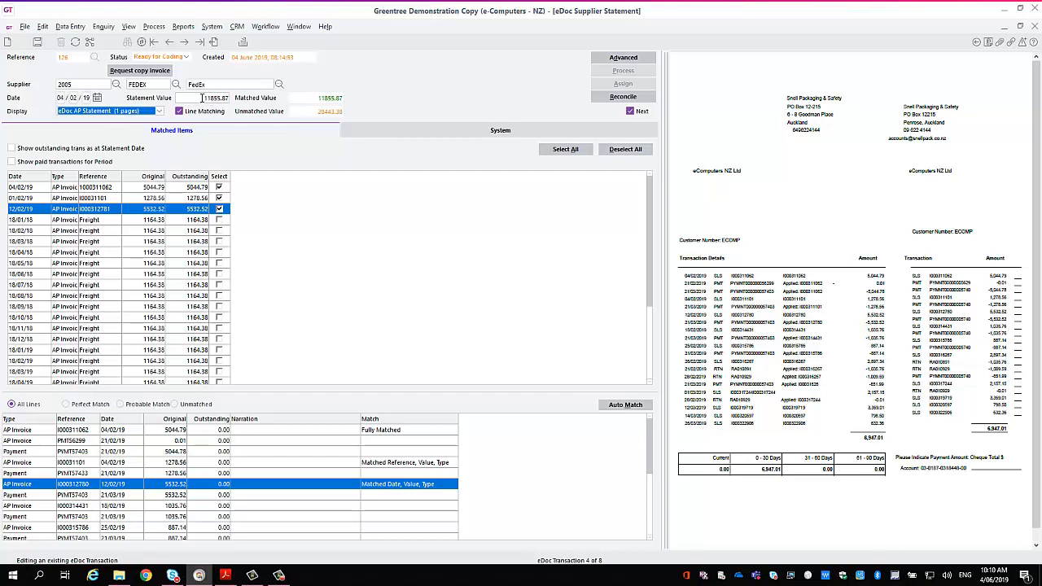
# Set the statement value to 6947.01, the total on the supplier's statement.
pyautogui.moveTo(203, 99); pyautogui.dragTo(229, 99)
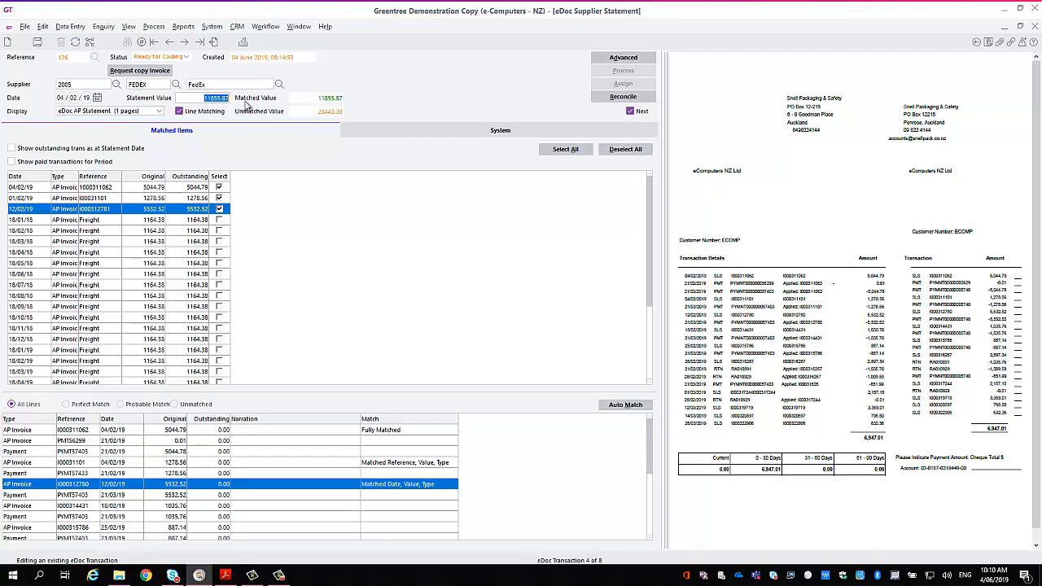
pyautogui.write('6947.01')
pyautogui.press('Tab')
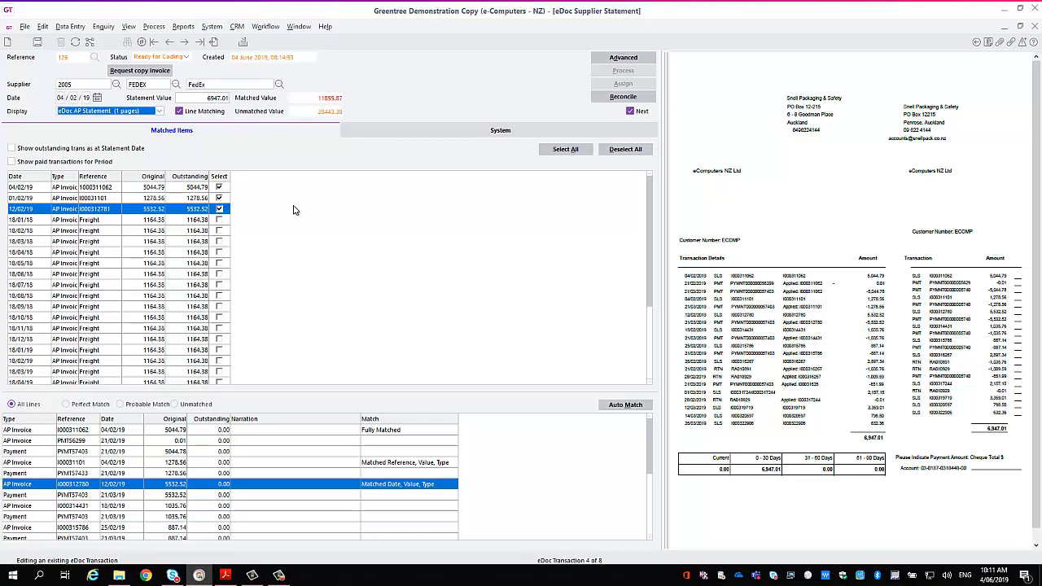
# Review the statement lines filtered by perfect match, probable match and unmatched, ending on the unmatched lines.
pyautogui.click(101, 407)
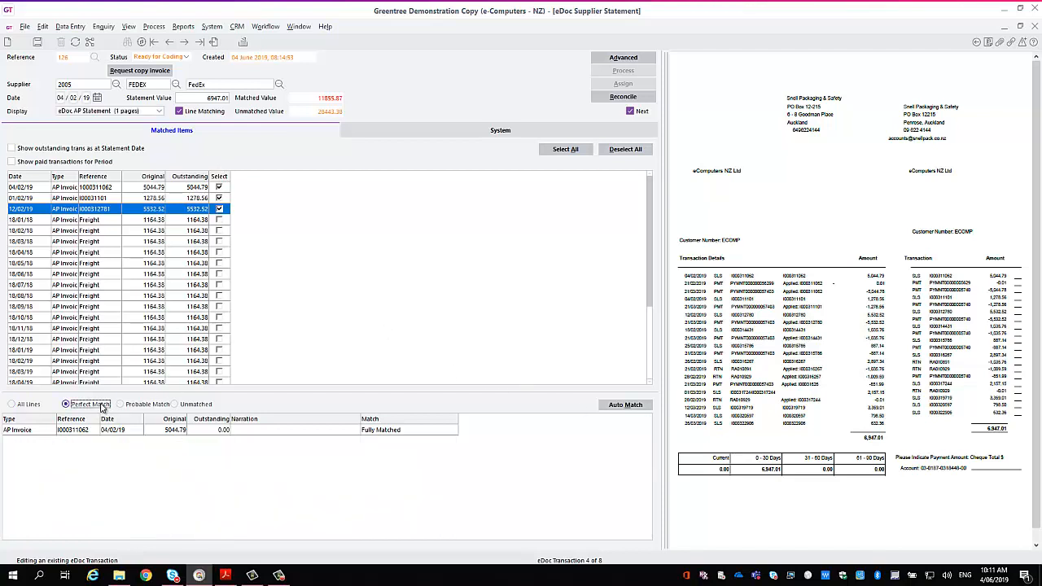
pyautogui.click(143, 407)
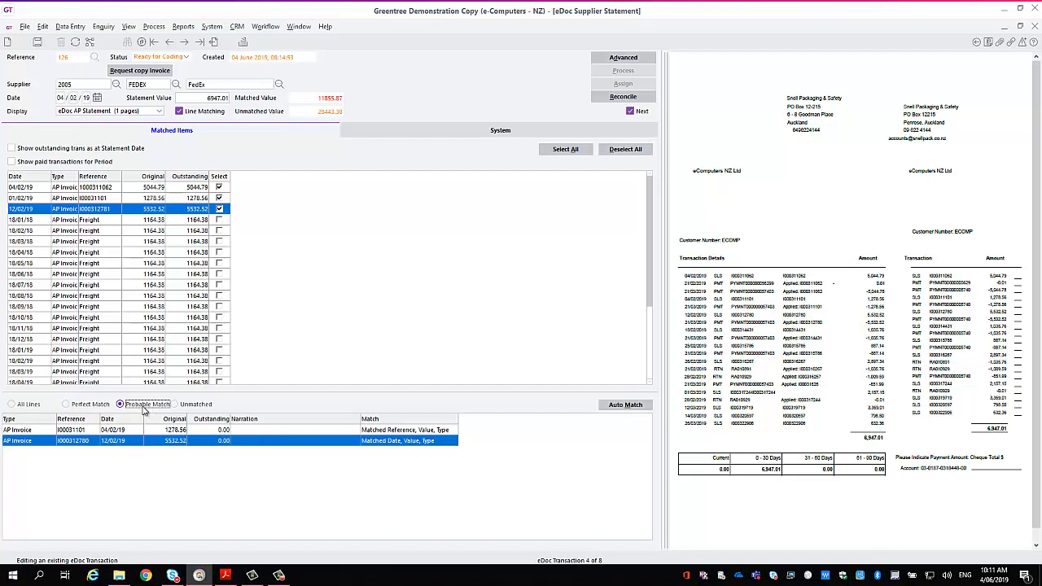
pyautogui.click(205, 406)
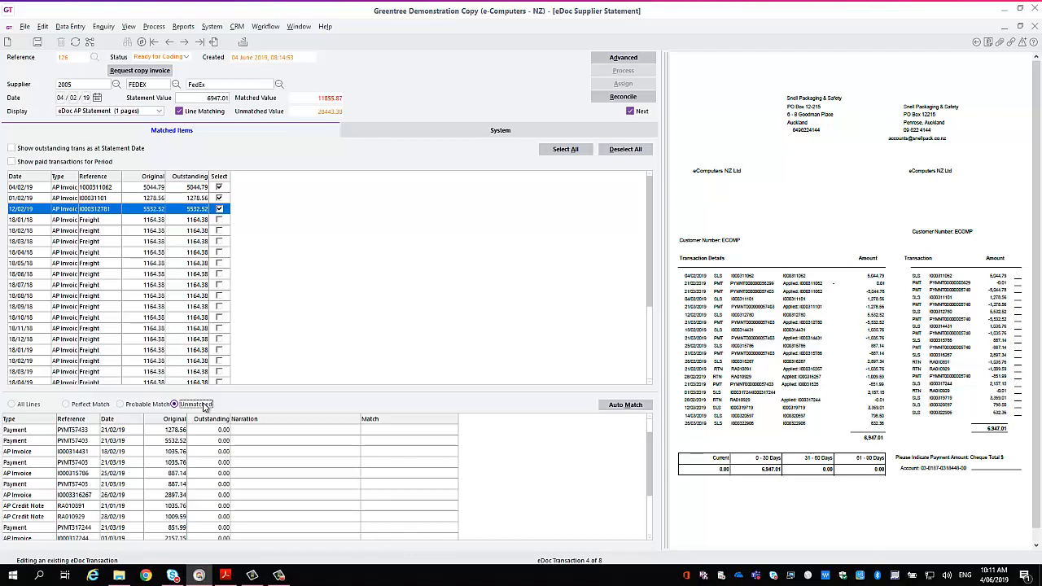
pyautogui.click(136, 405)
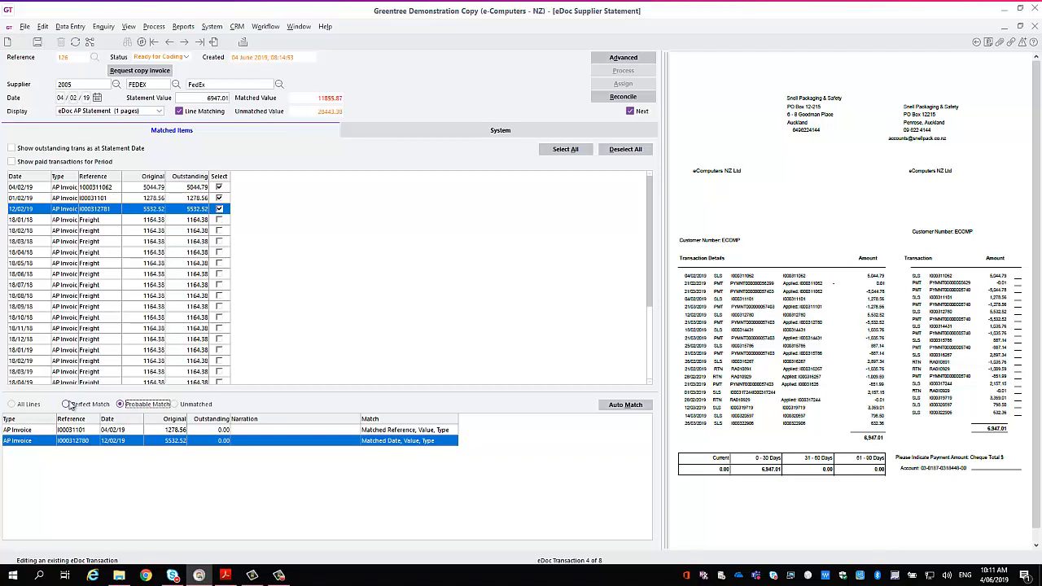
pyautogui.click(196, 409)
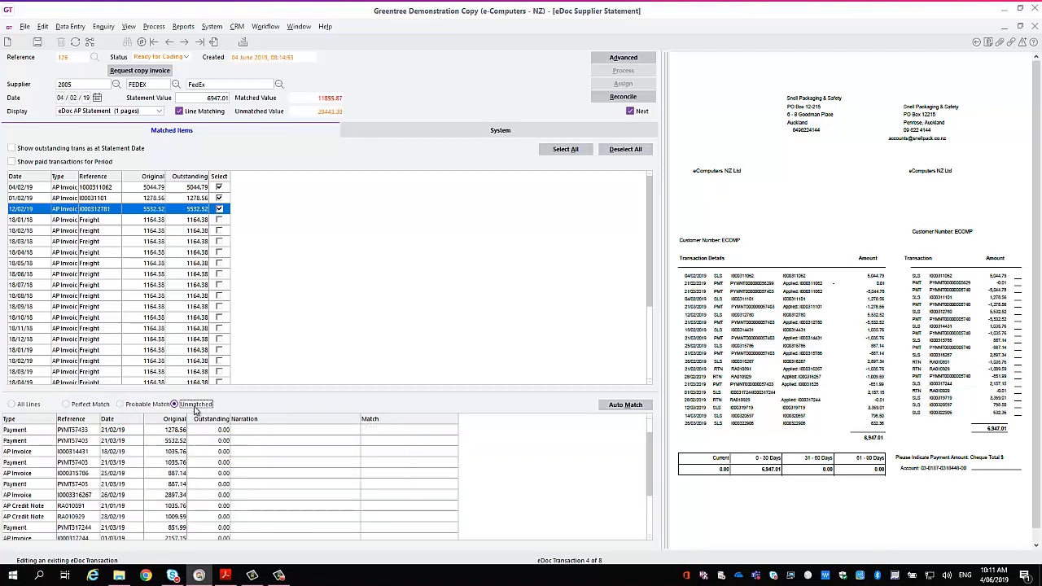